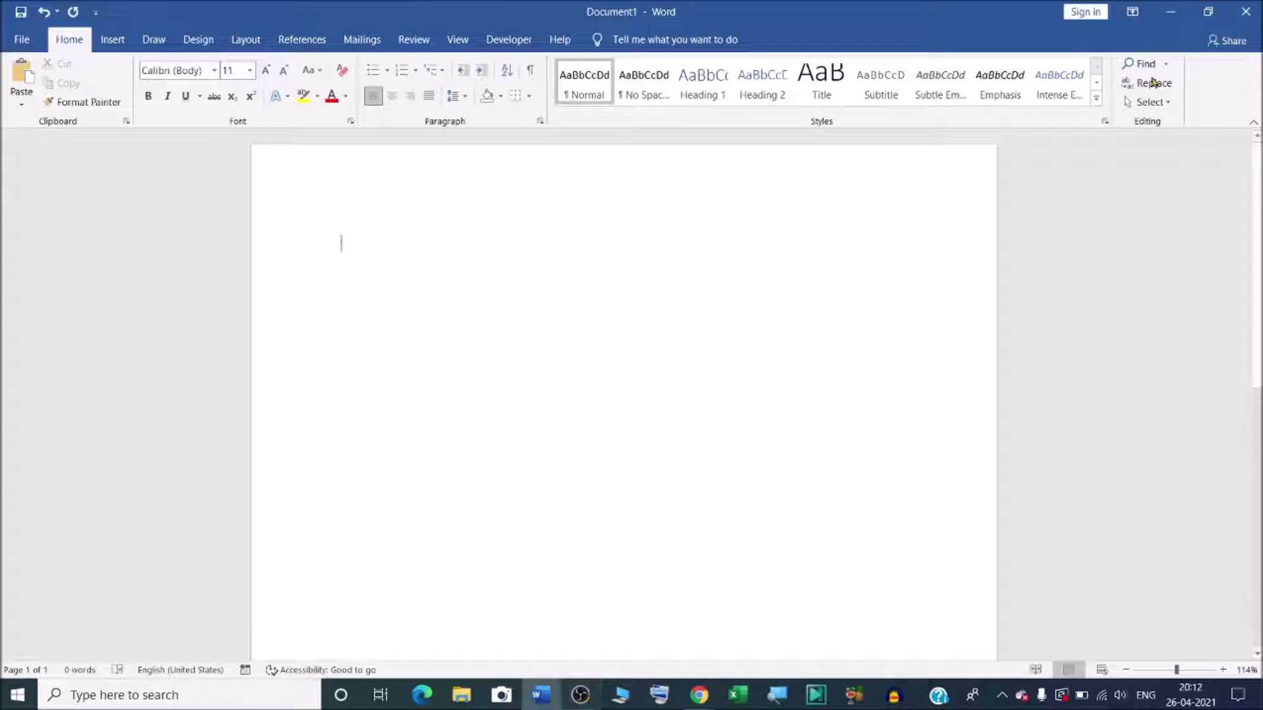
Step: Minimize the blank Word document to reveal the desktop
left_click(1172, 14)
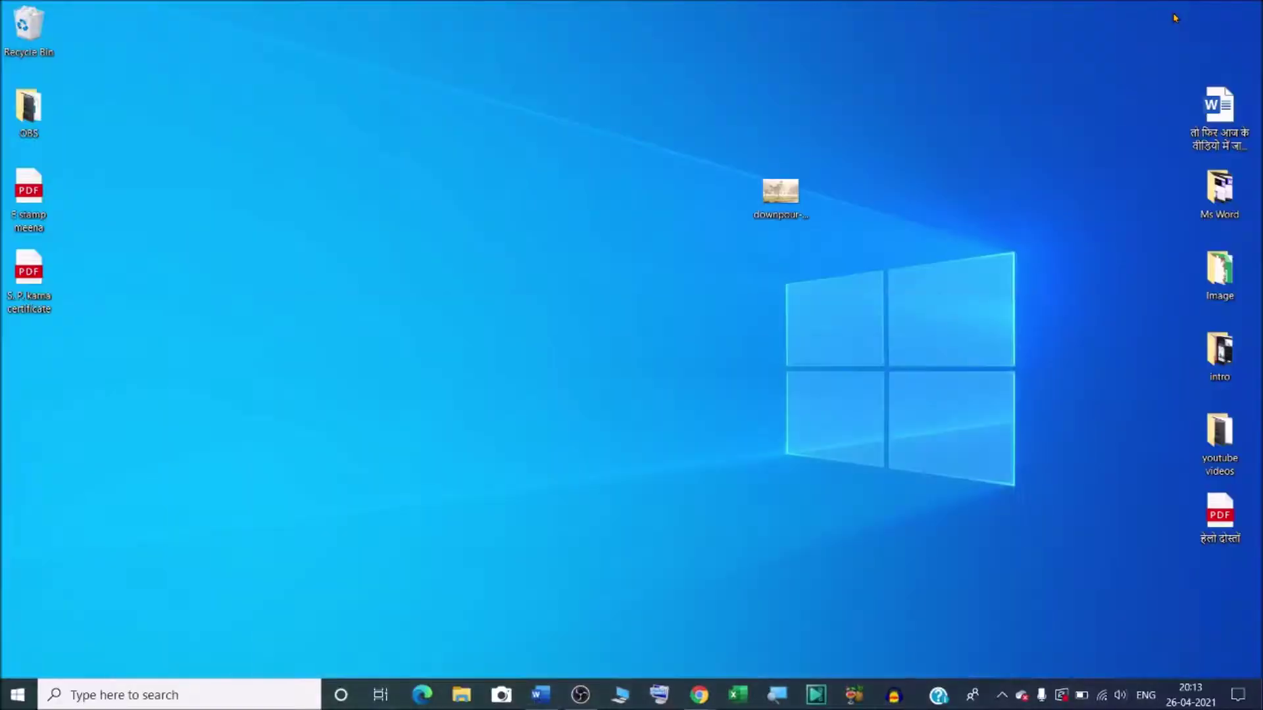
Step: Check the downpour photo's properties to confirm its 831 KB size, then return to Word
right_click(773, 212)
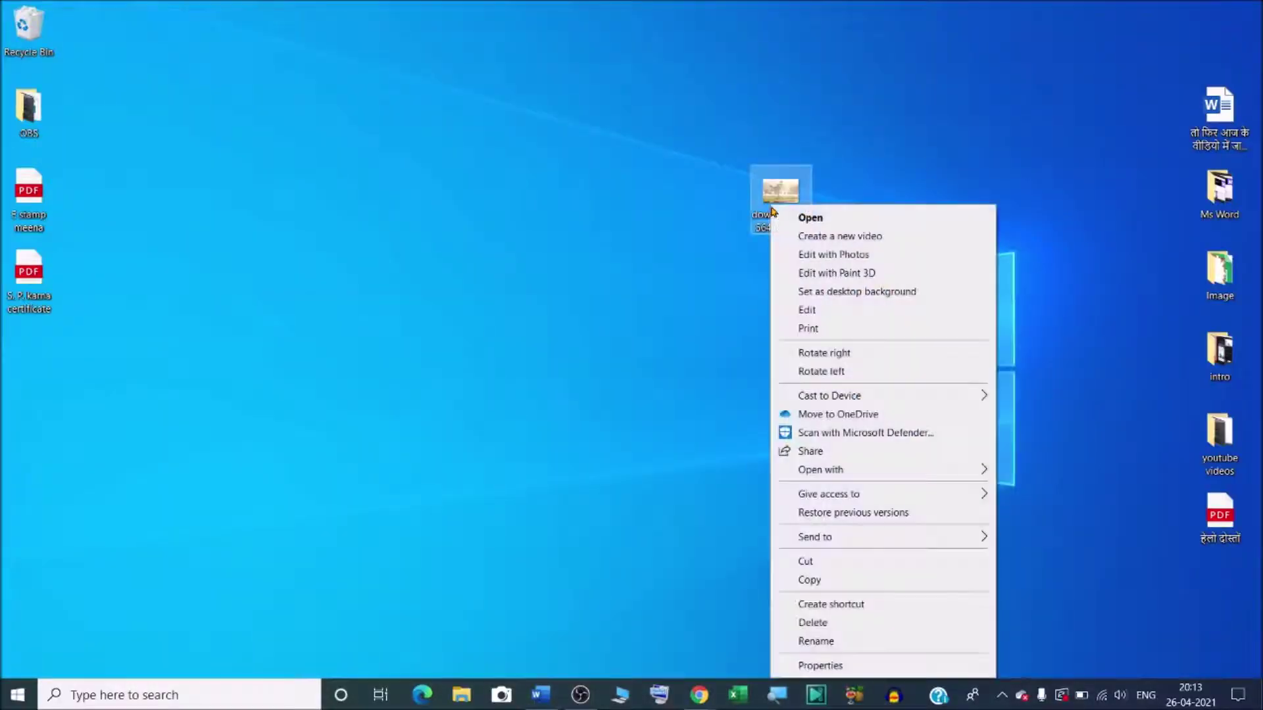
left_click(825, 666)
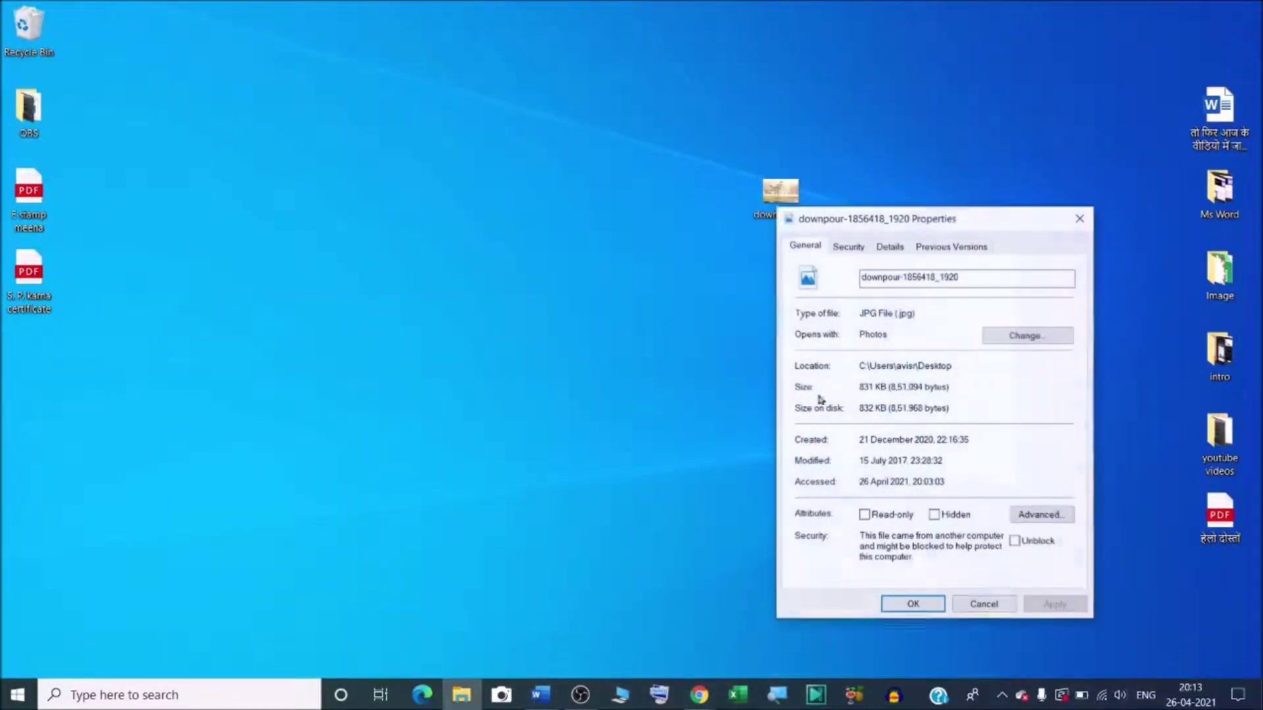
mouse_move(967, 231)
left_mouse_down()
mouse_move(846, 115)
mouse_move(582, 120)
left_mouse_up()
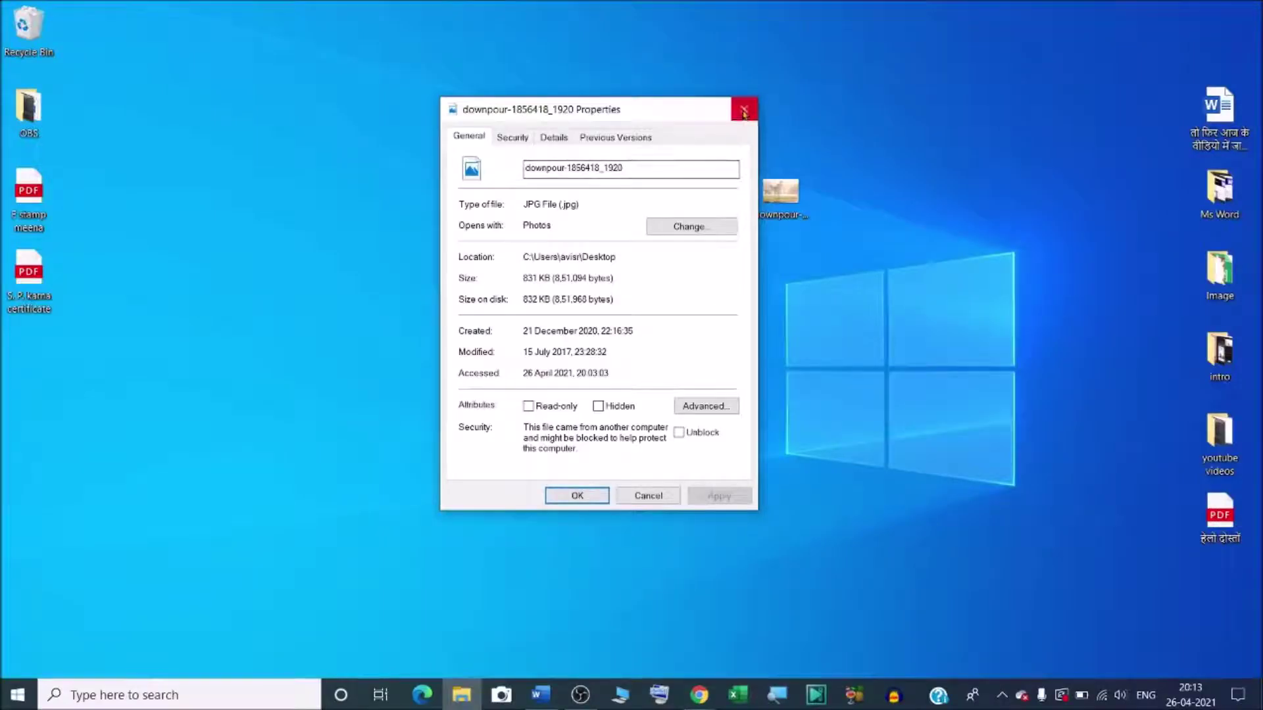
left_click(744, 111)
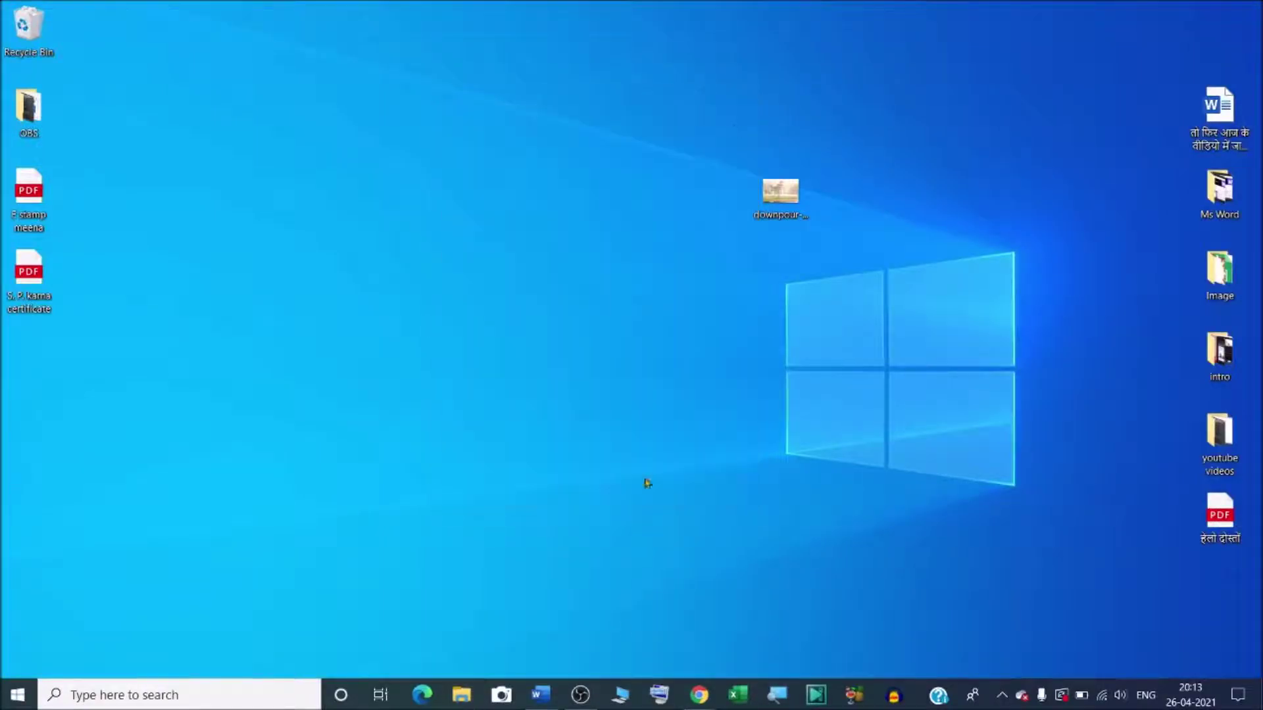
left_click(539, 696)
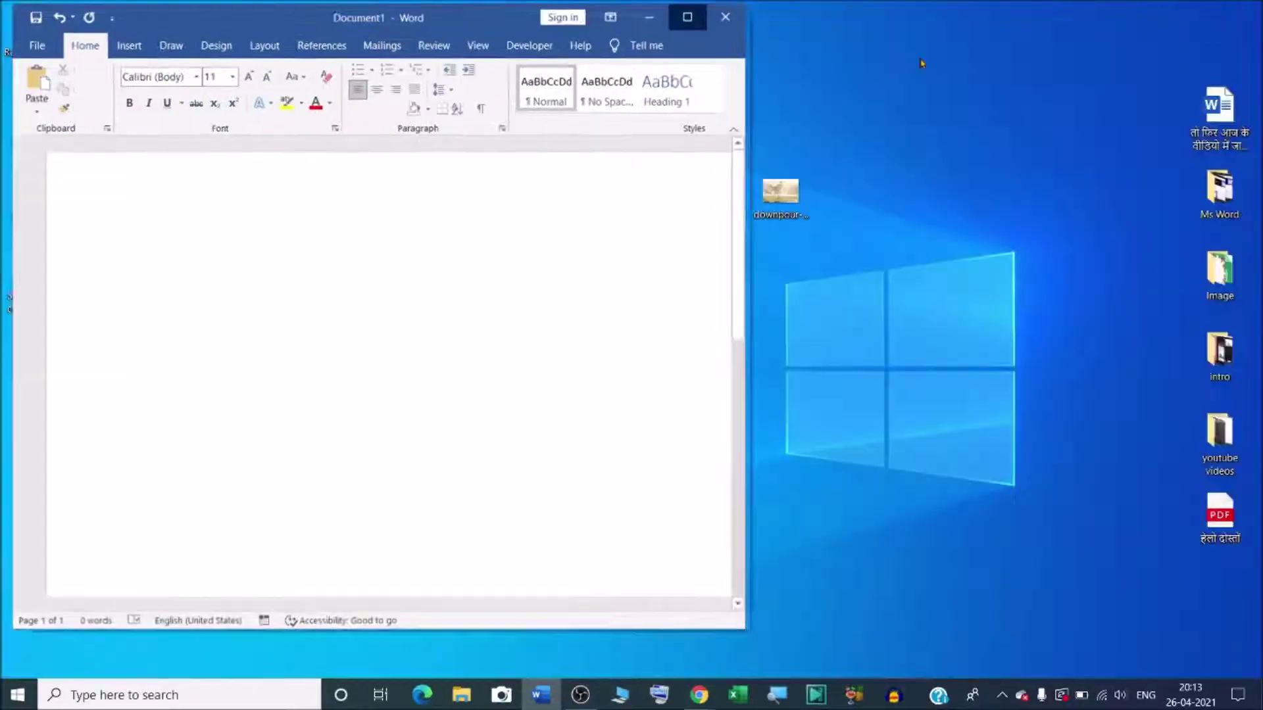
Step: Drag the downpour photo from the desktop into the page, maximize Word, and select the picture
left_click(1208, 12)
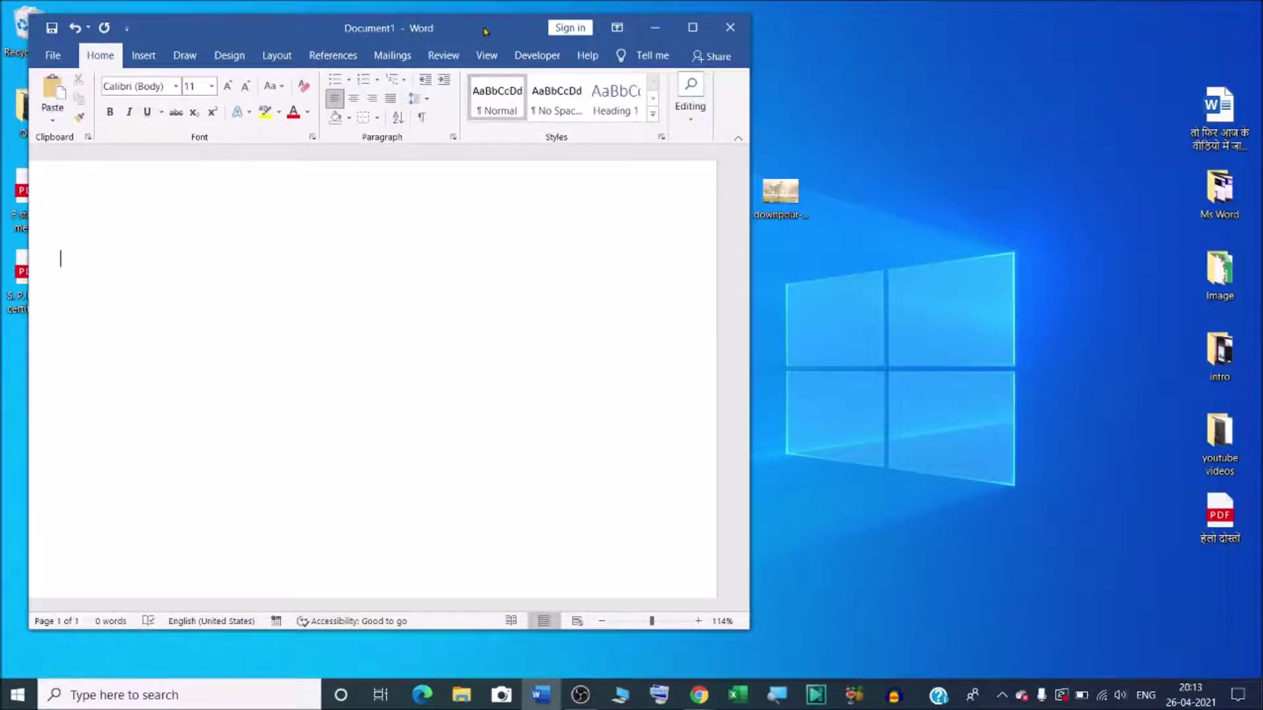
left_click_drag(780, 190, 401, 297)
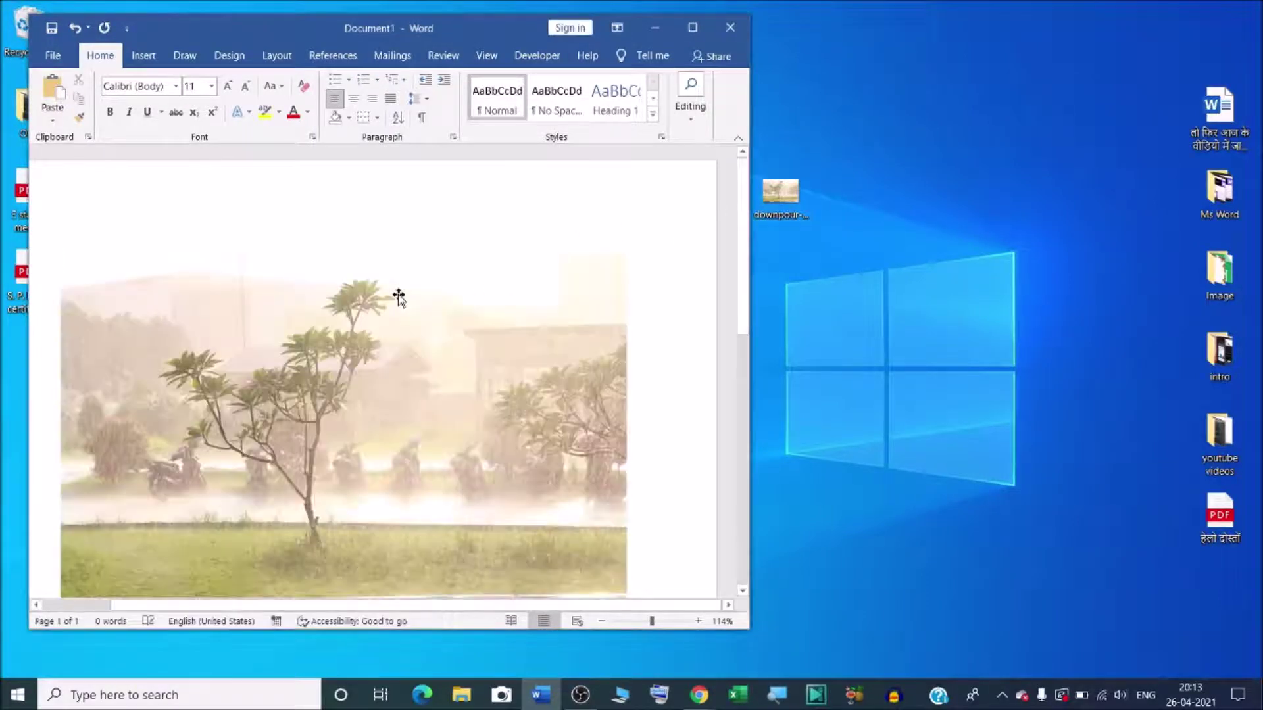
left_click(692, 27)
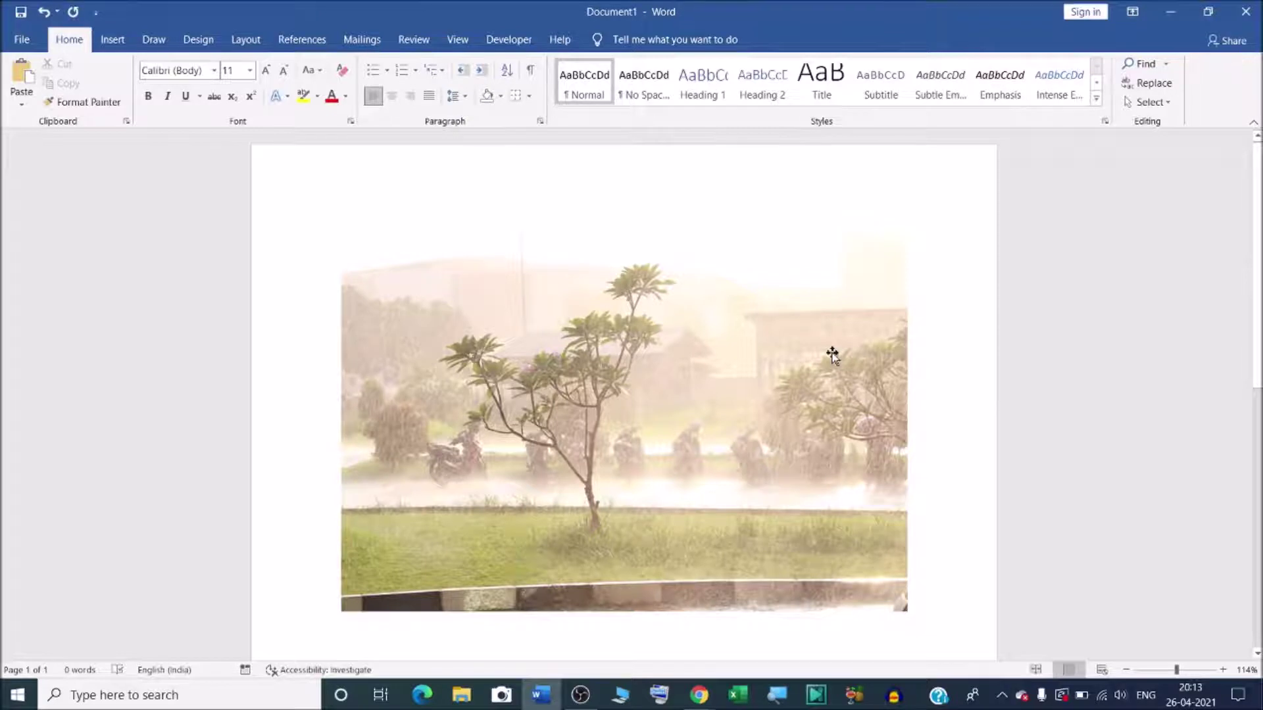
left_click(719, 388)
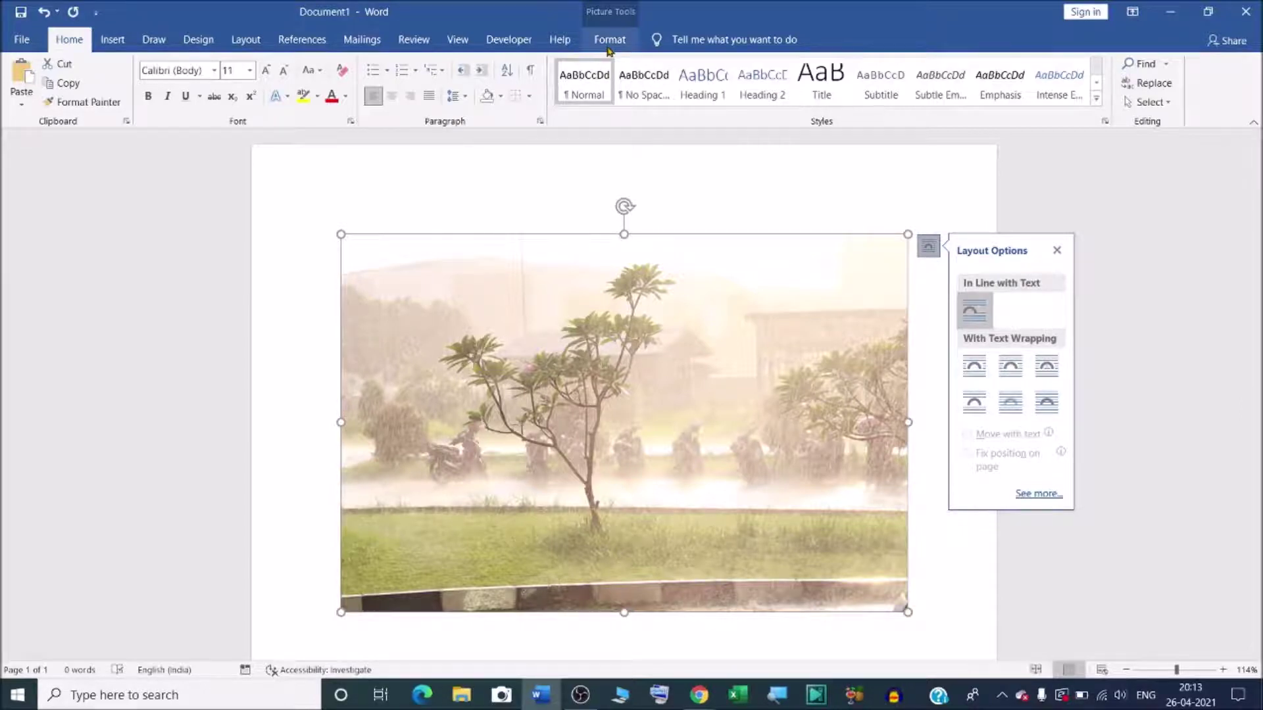
Step: Compress the downpour picture to Web (150 ppi) resolution, applying only to this picture
left_click(609, 46)
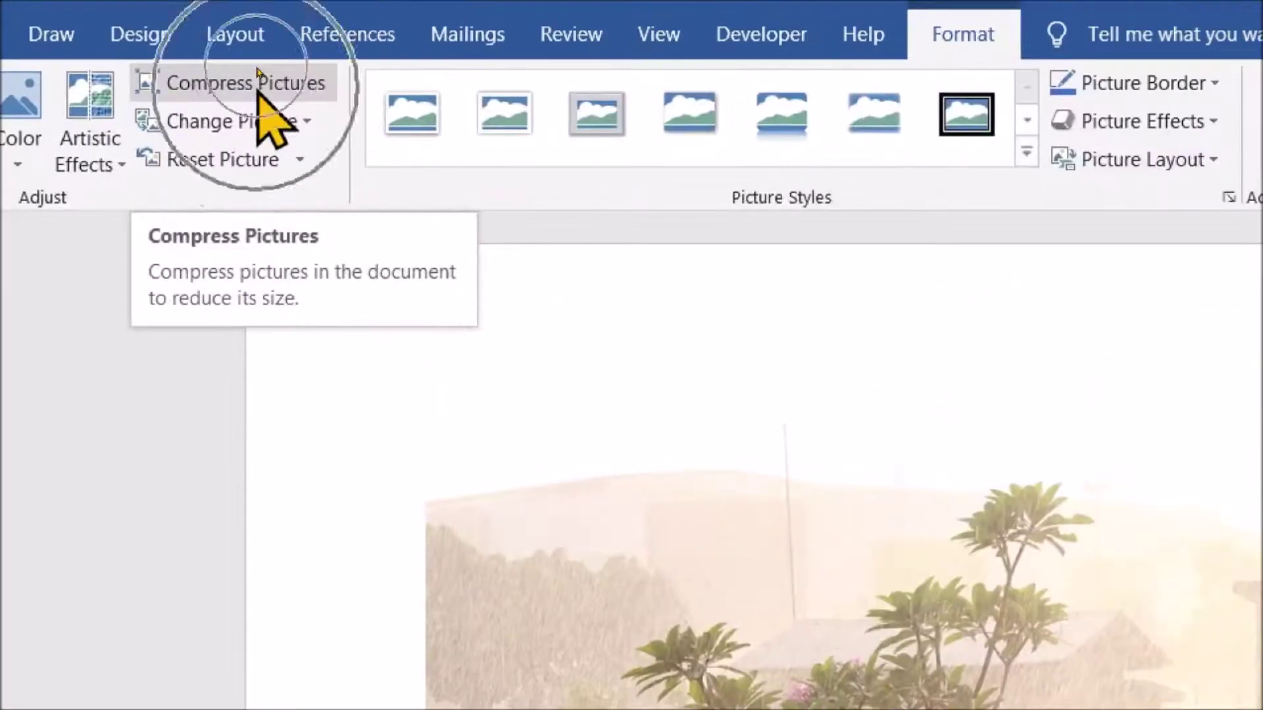
left_click(256, 82)
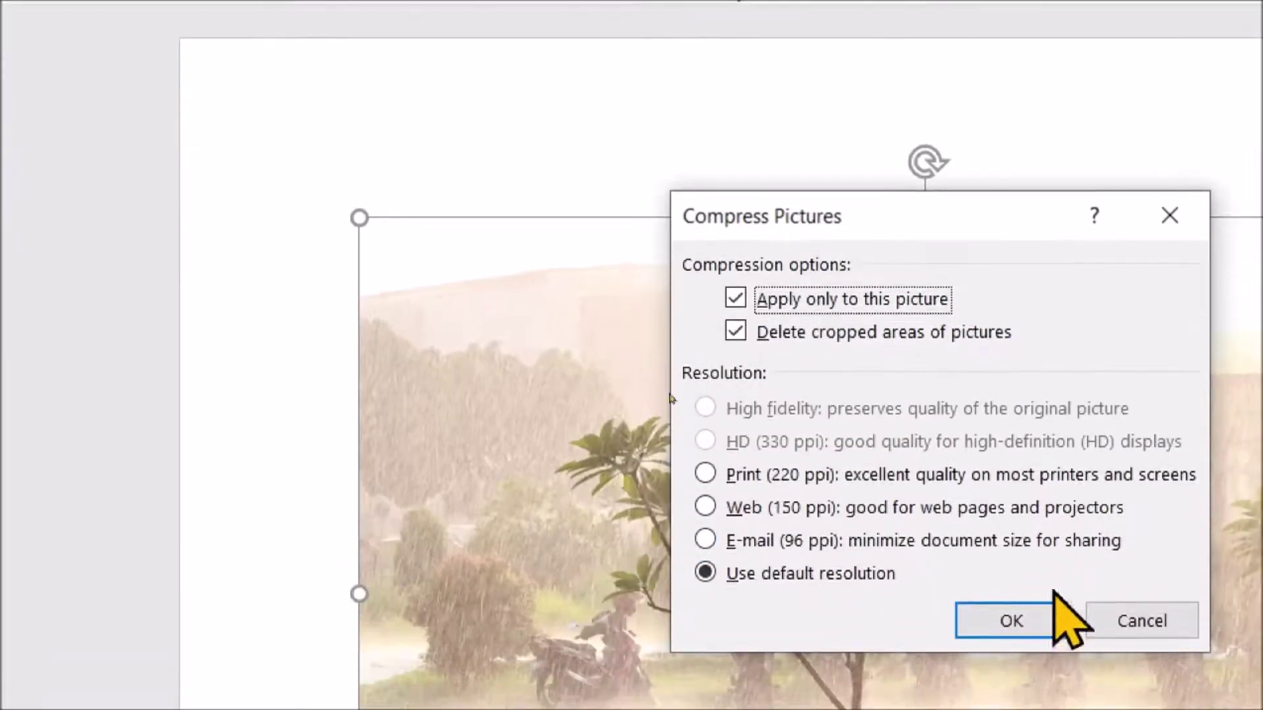
left_click_drag(951, 217, 748, 165)
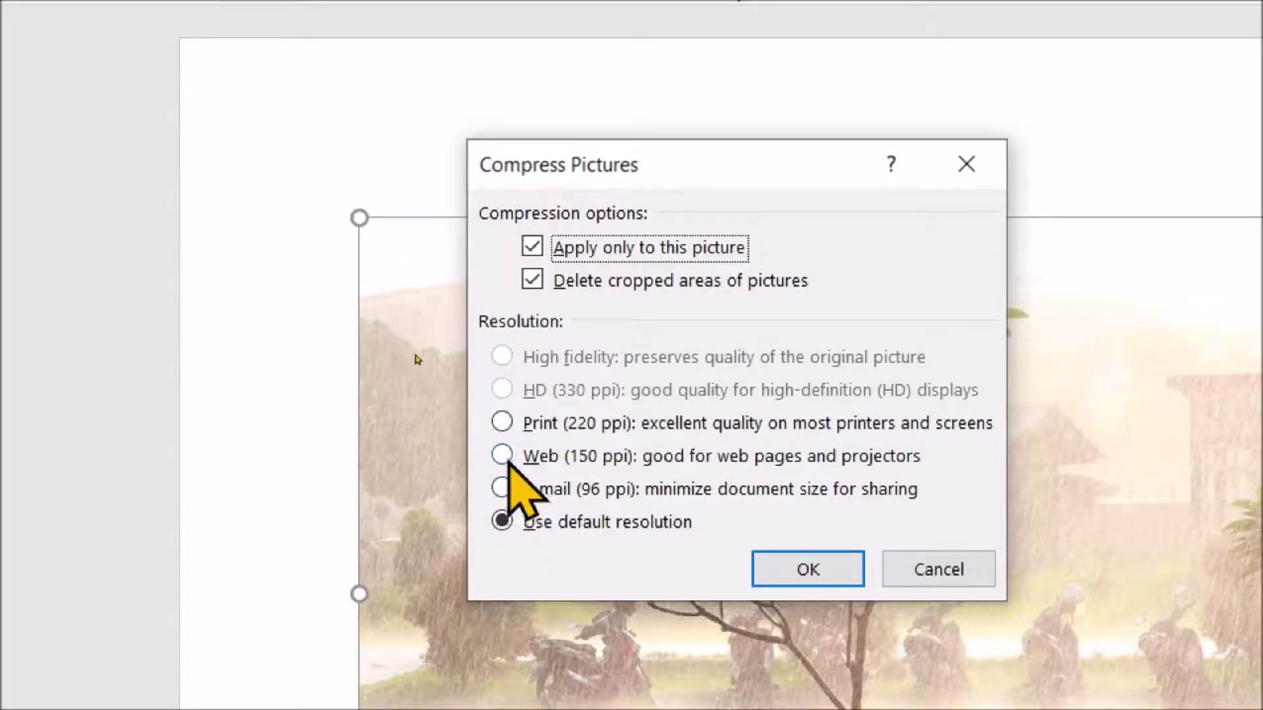
left_click(503, 455)
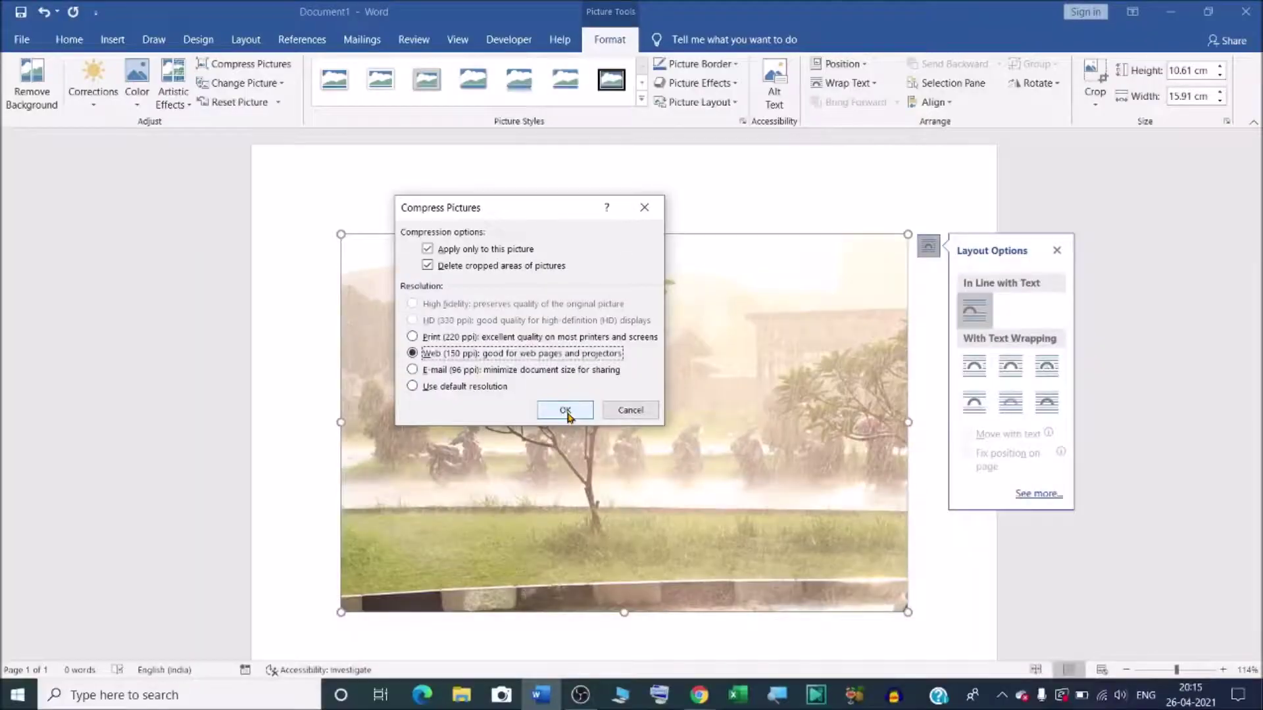
left_click(807, 569)
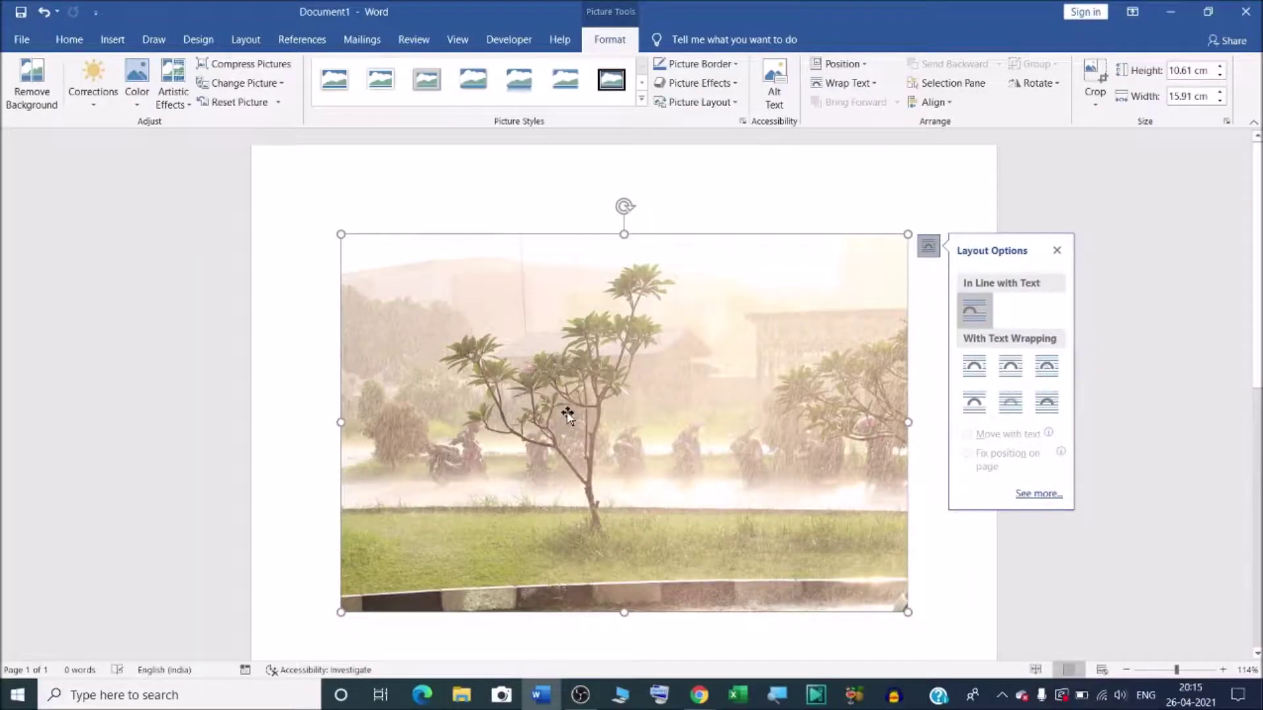
Step: Save the picture to the Desktop as JPEG file 'pic2', then minimize Word
right_click(624, 377)
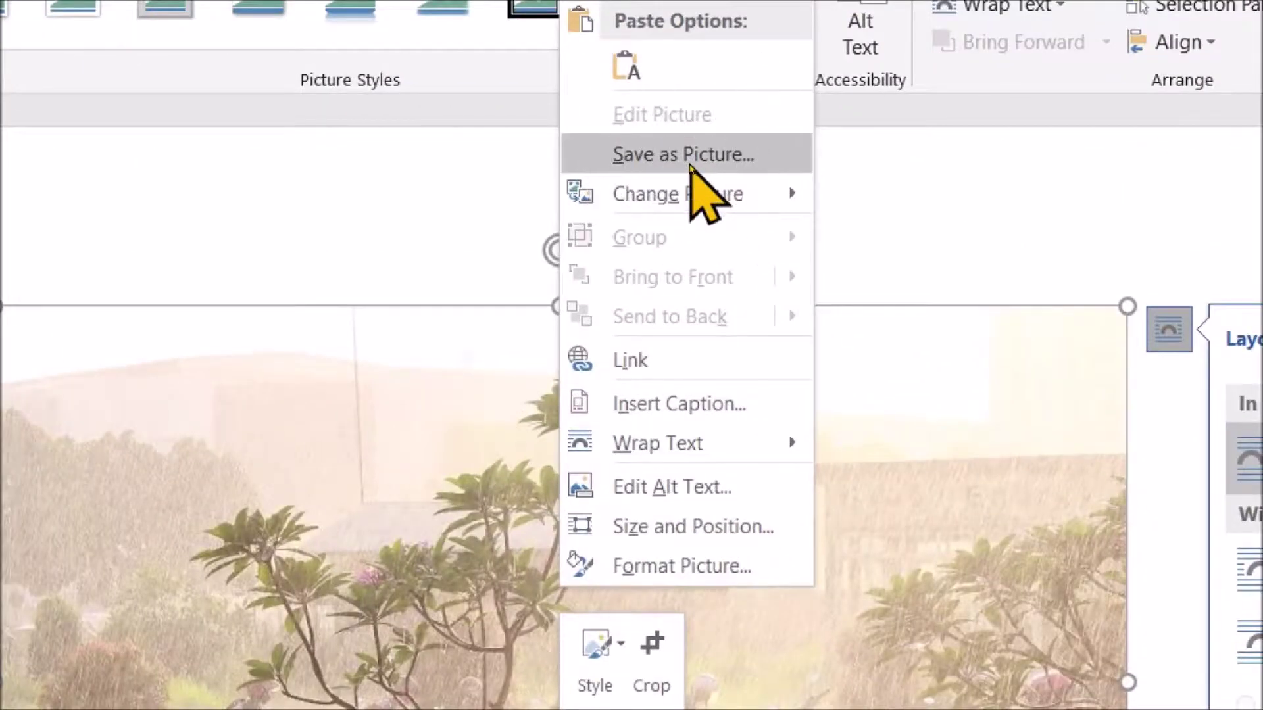
left_click(689, 161)
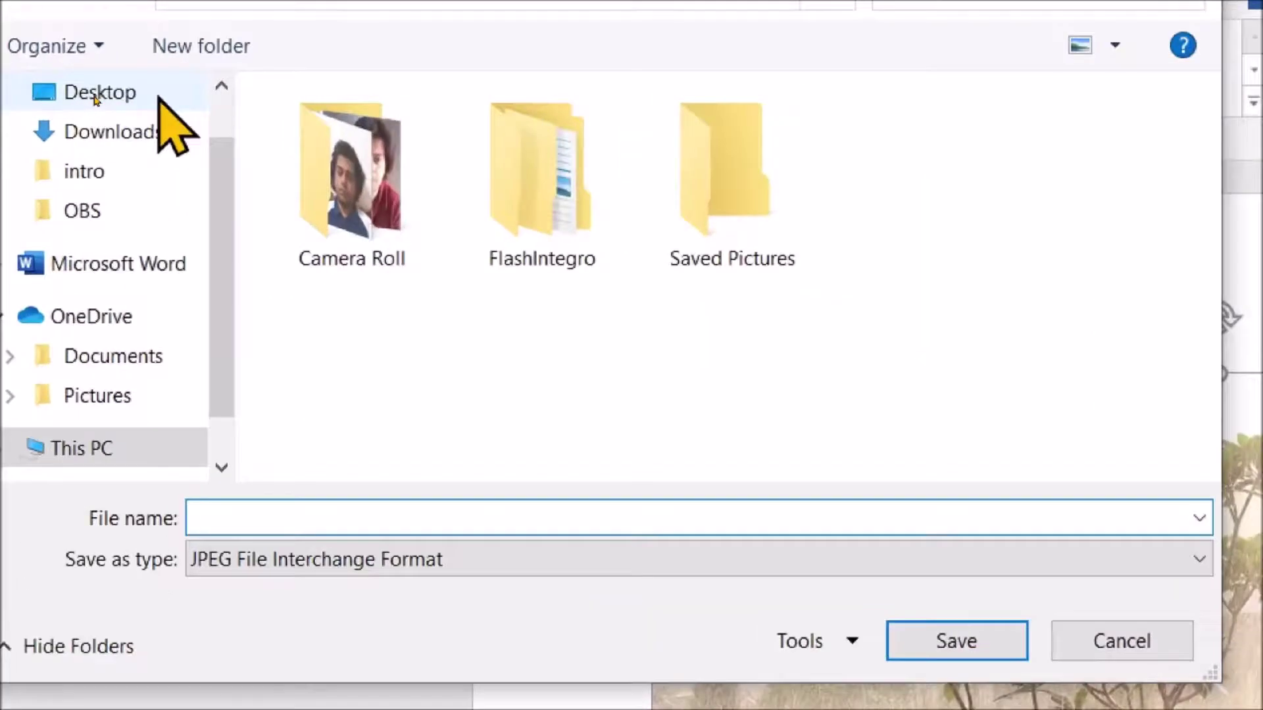
left_click(96, 97)
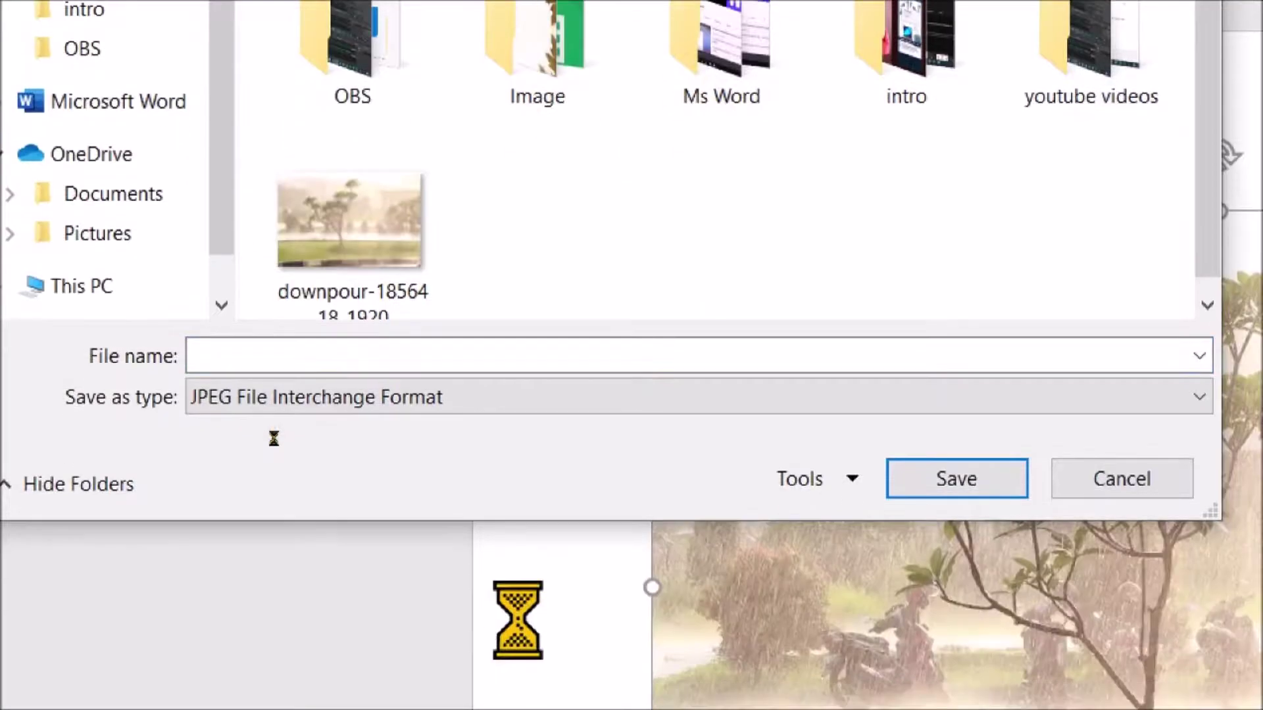
left_click(398, 346)
type("pic2")
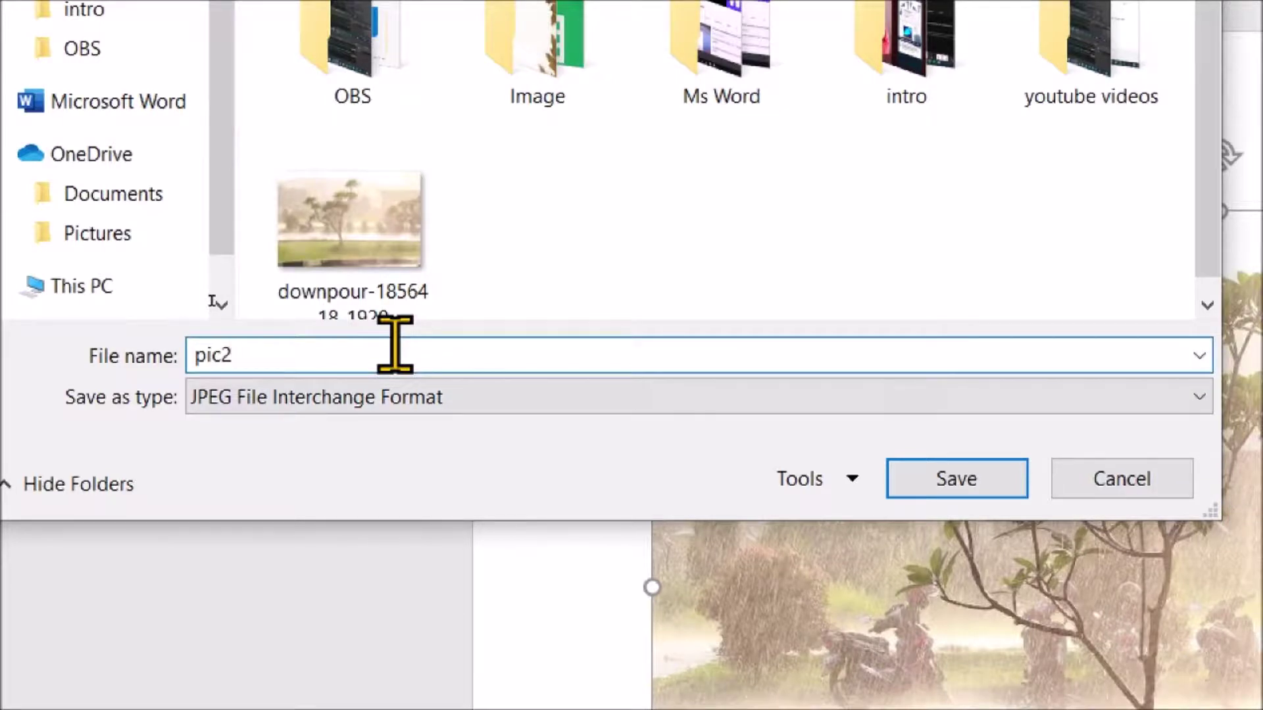
left_click(579, 399)
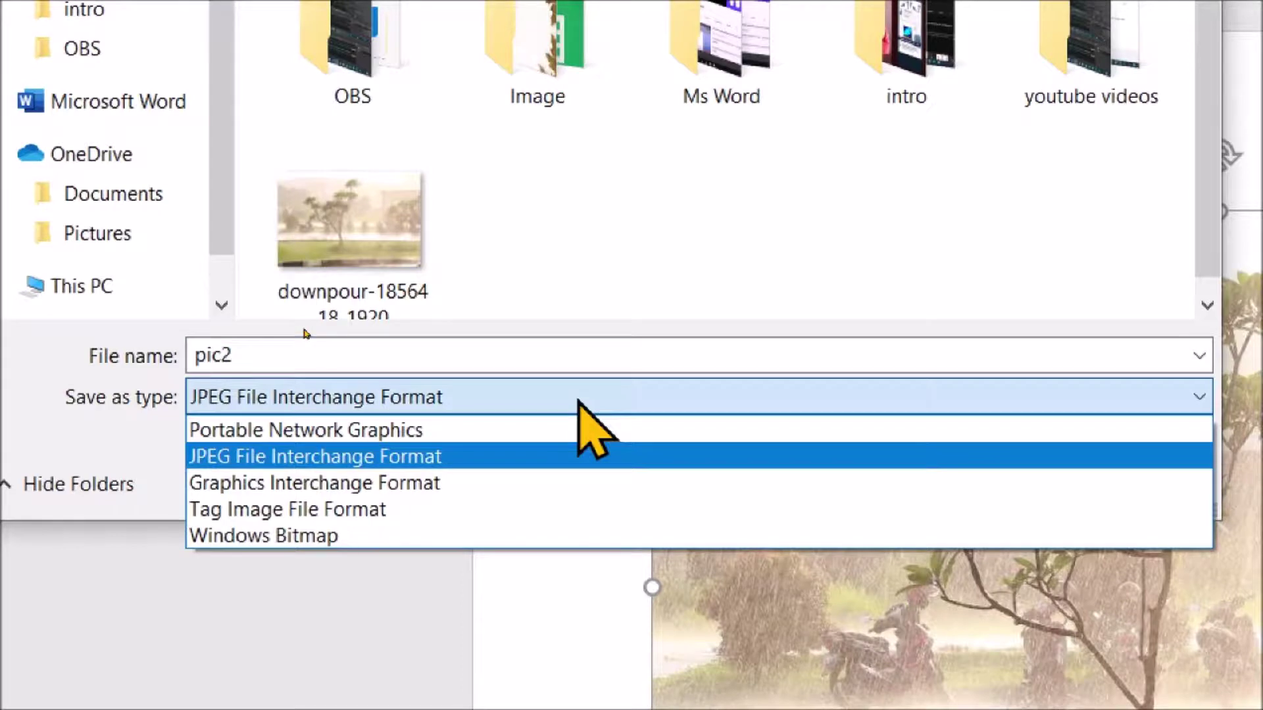
left_click(579, 400)
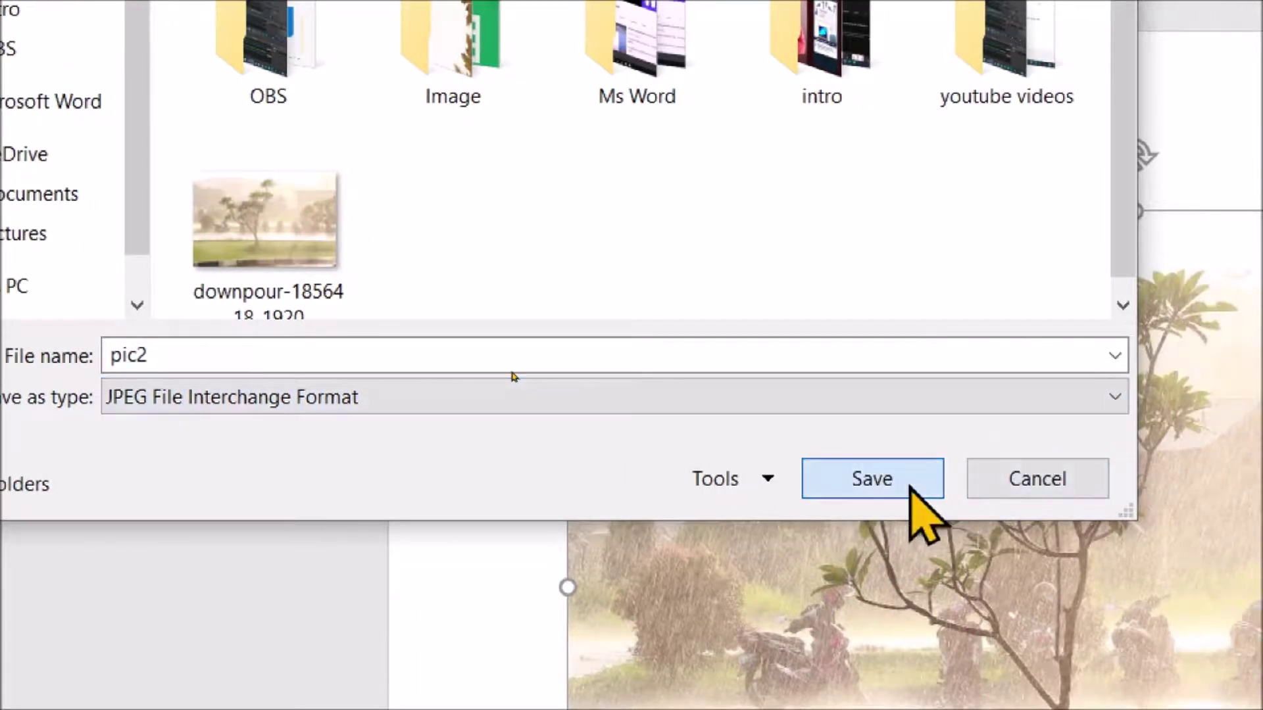
left_click(909, 480)
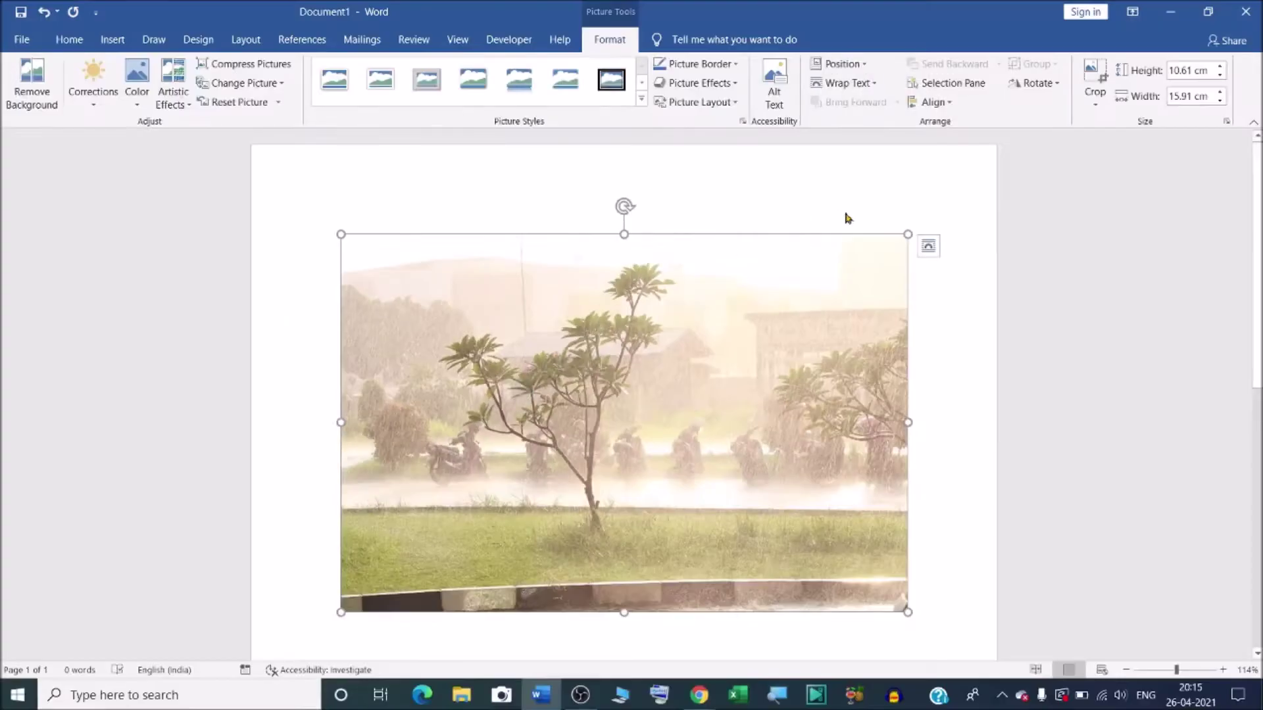
left_click(1172, 11)
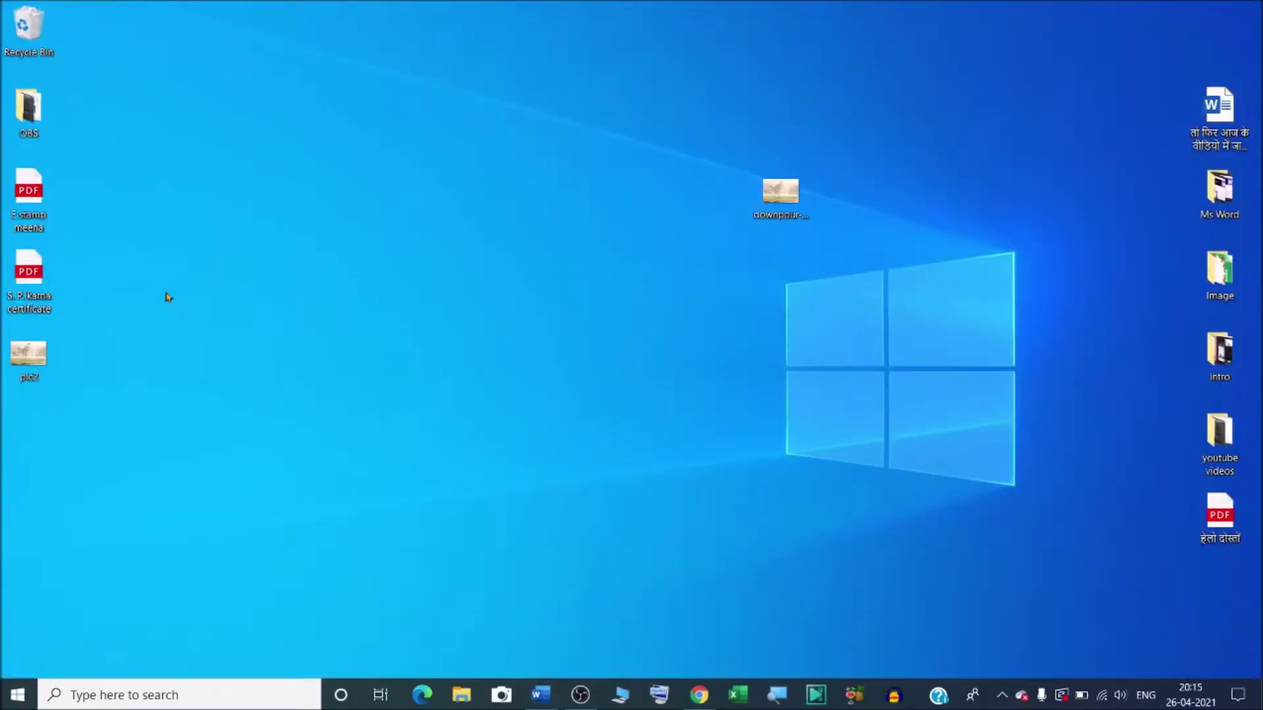
Step: Move pic2 to the desktop centre and open its properties, showing 152 KB
left_click_drag(28, 355, 592, 243)
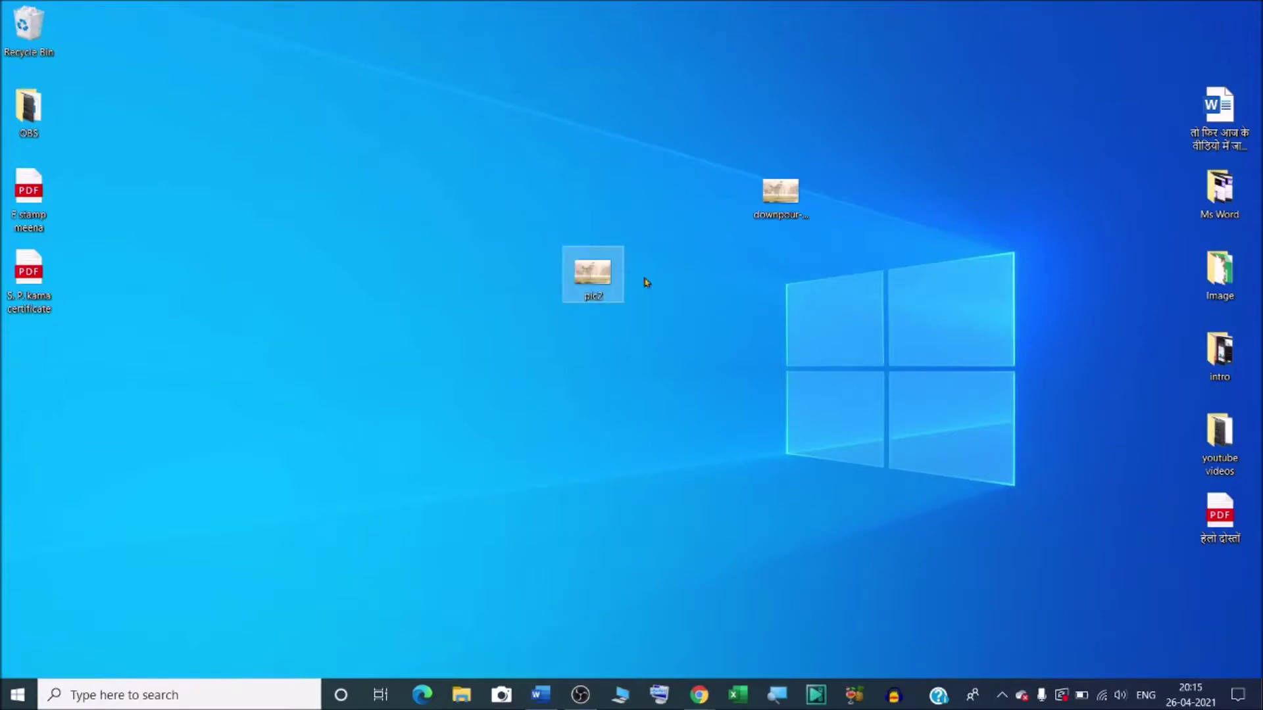
right_click(592, 277)
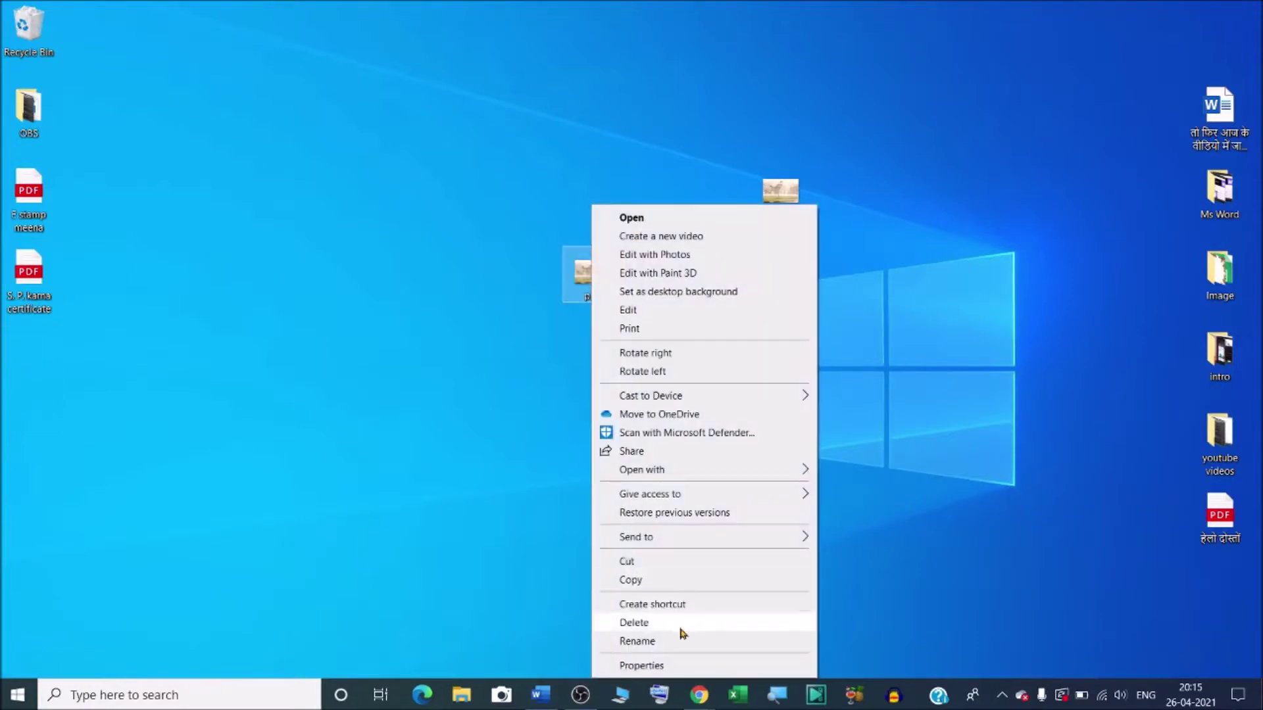
left_click(684, 668)
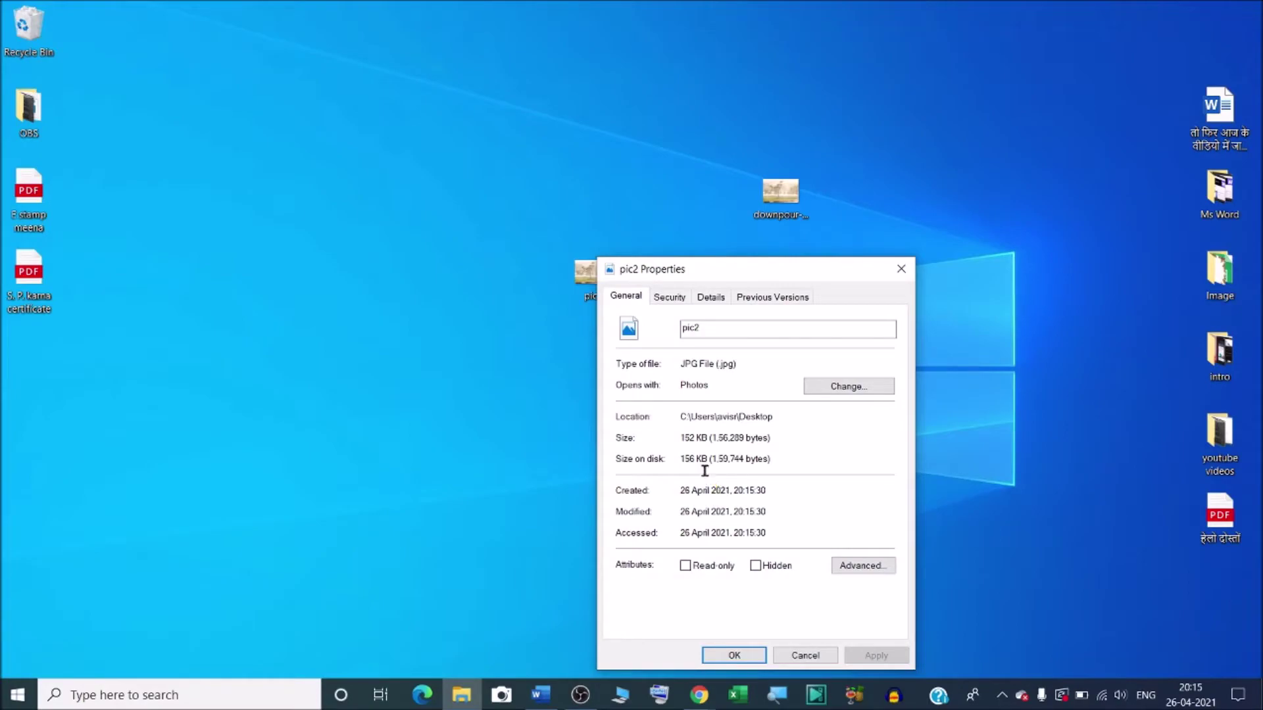